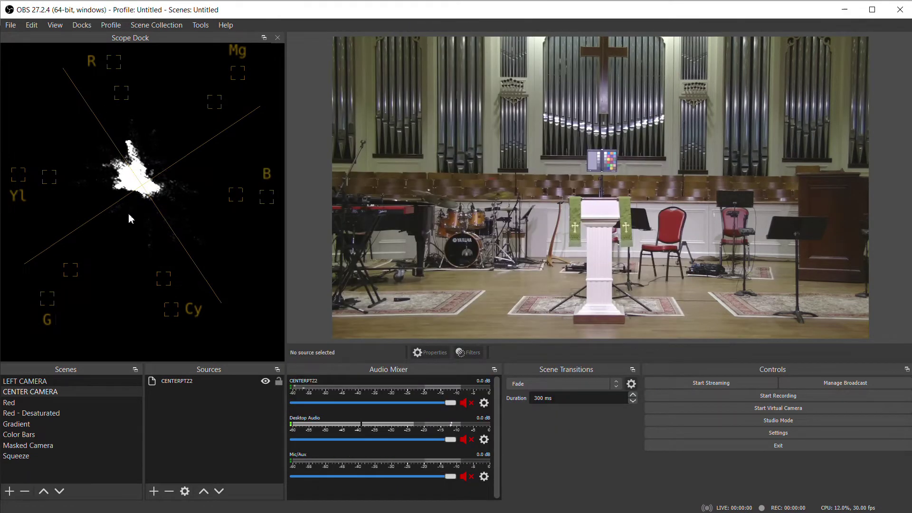
Switch to the solid Red test scene so the vectorscope plots one red dot.
{"action": "left_click", "coordinate": [20, 403]}
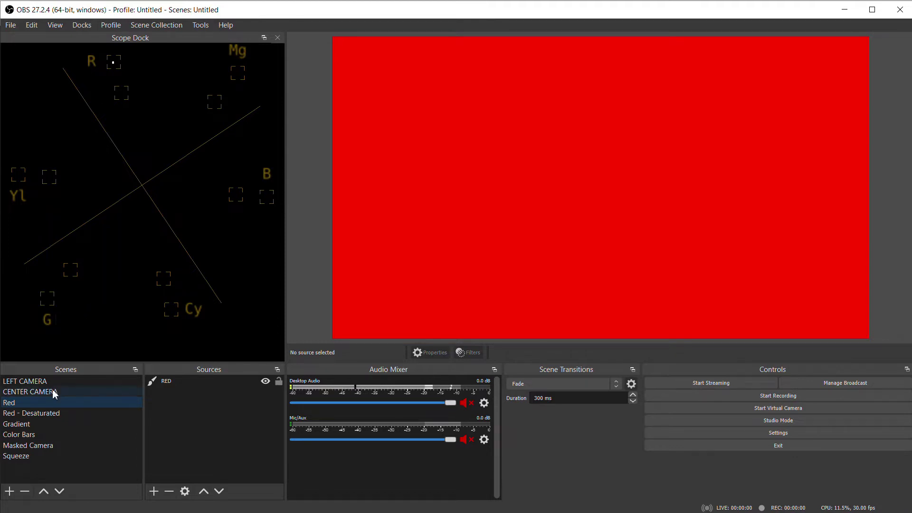
Step through the Red - Desaturated, Gradient and Color Bars scenes, then return to CENTER CAMERA.
{"action": "left_click", "coordinate": [40, 415]}
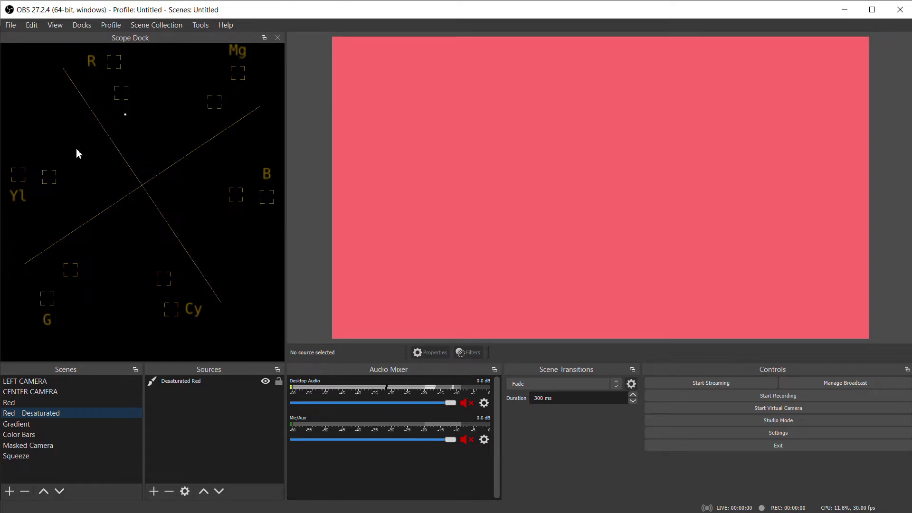
{"action": "left_click", "coordinate": [30, 427]}
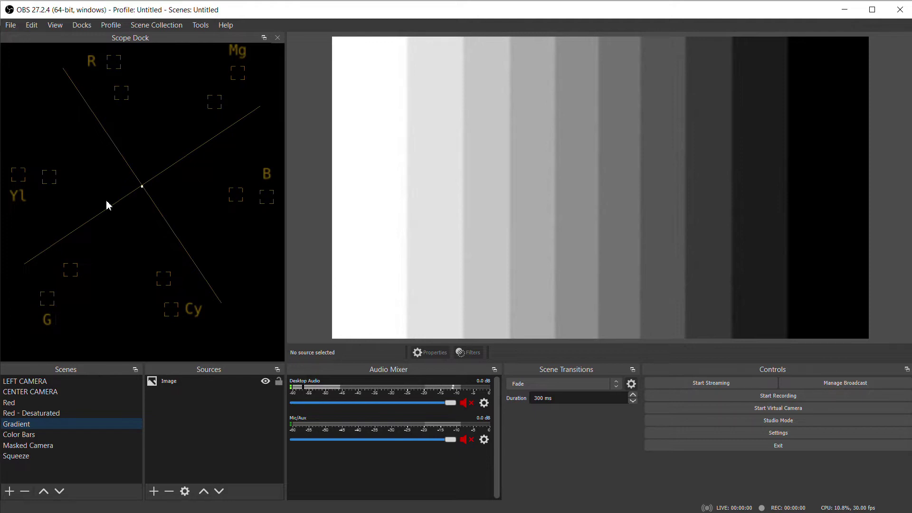
{"action": "left_click", "coordinate": [29, 434]}
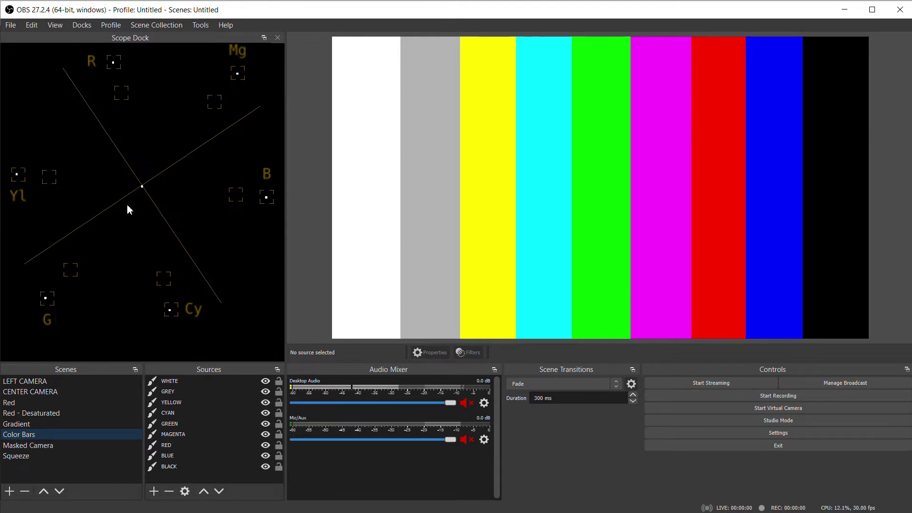
{"action": "left_click", "coordinate": [49, 395]}
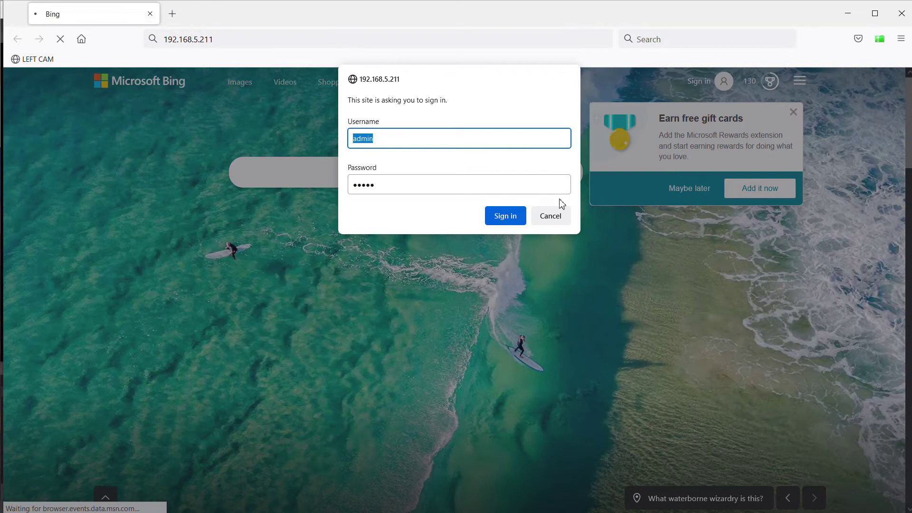
Sign in to the camera's web controls at Audio Settings and move the page beside OBS.
{"action": "left_click", "coordinate": [497, 214]}
{"action": "left_click", "coordinate": [91, 137]}
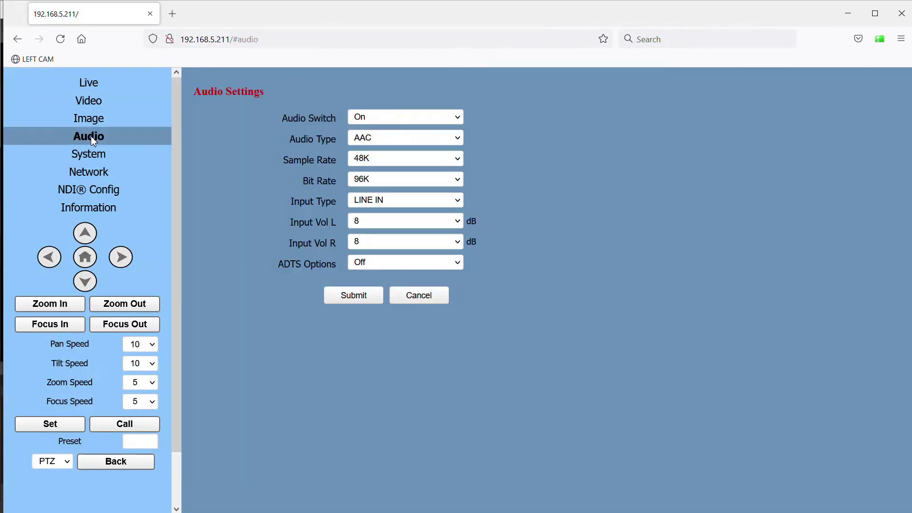
{"action": "left_click_drag", "start_coordinate": [665, 15], "coordinate": [844, 28]}
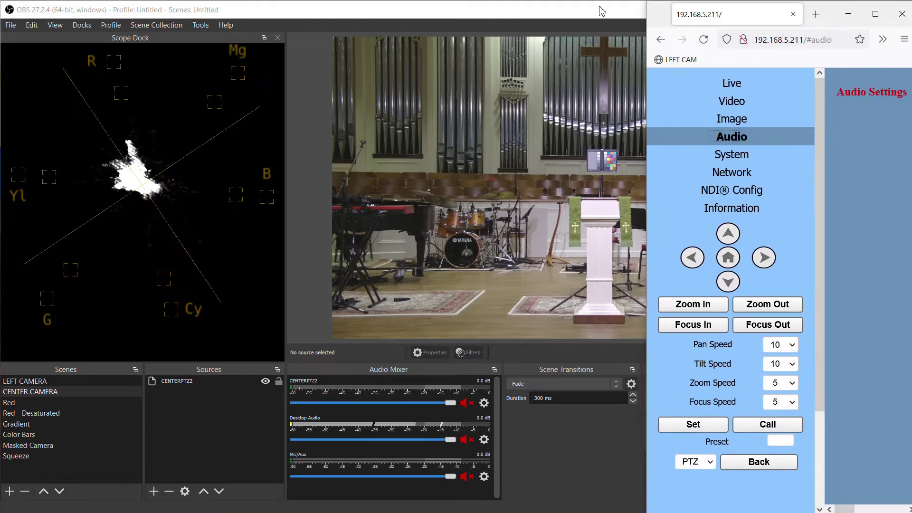
{"action": "left_click", "coordinate": [603, 11]}
Narrow OBS and shrink the scope panel to enlarge the preview beside the camera page.
{"action": "left_click_drag", "start_coordinate": [902, 197], "coordinate": [649, 202]}
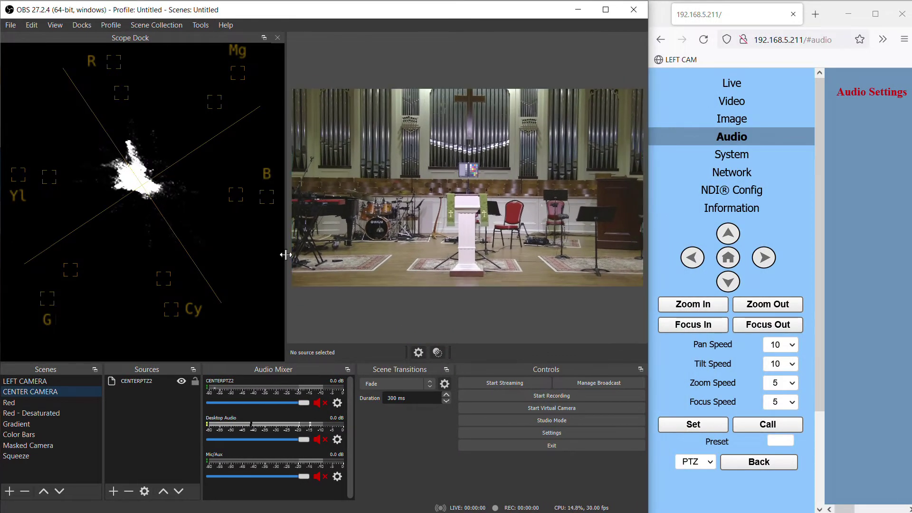
{"action": "left_click_drag", "start_coordinate": [285, 255], "coordinate": [233, 255]}
{"action": "left_click", "coordinate": [769, 427]}
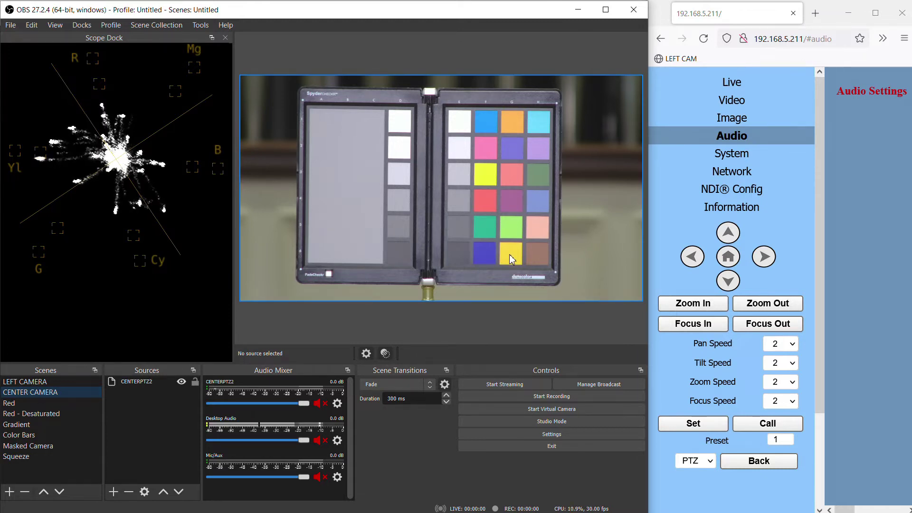
{"action": "left_click", "coordinate": [713, 466]}
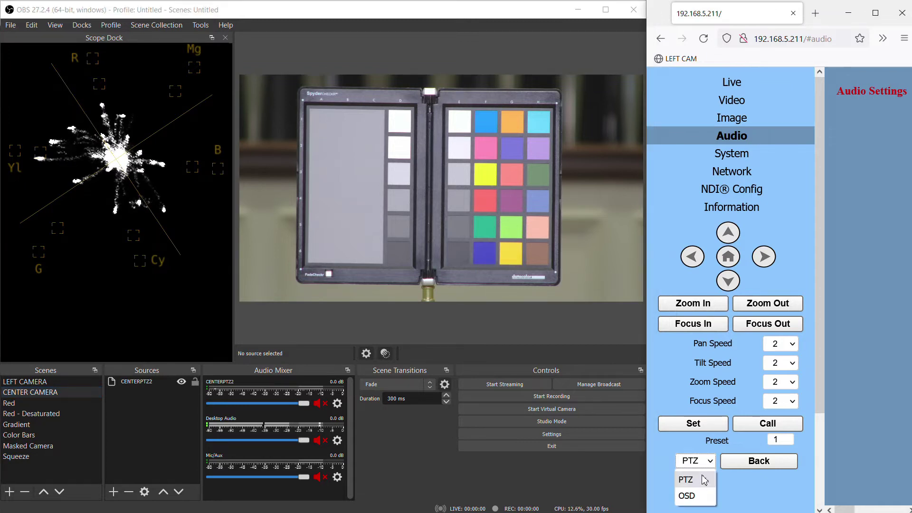
Switch the PTZ controls to OSD mode and enter the camera's COLOR menu.
{"action": "left_click", "coordinate": [688, 496]}
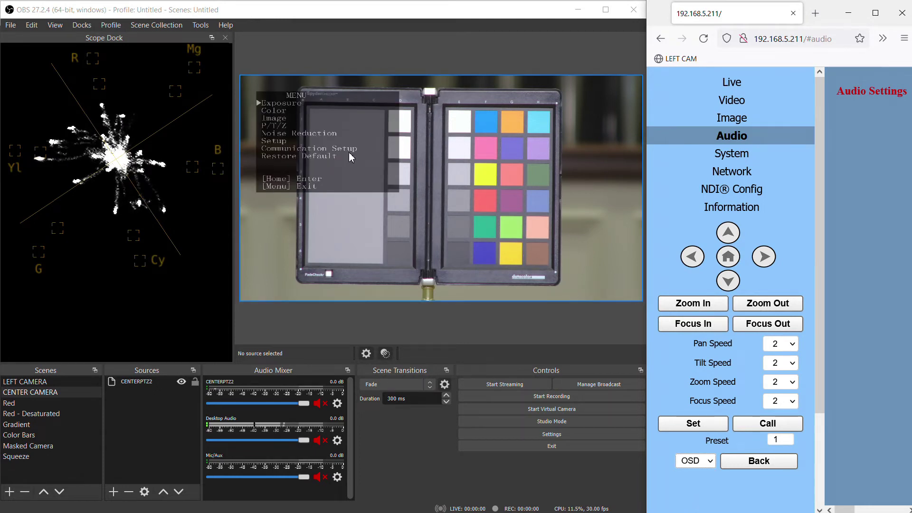
{"action": "left_click", "coordinate": [730, 280]}
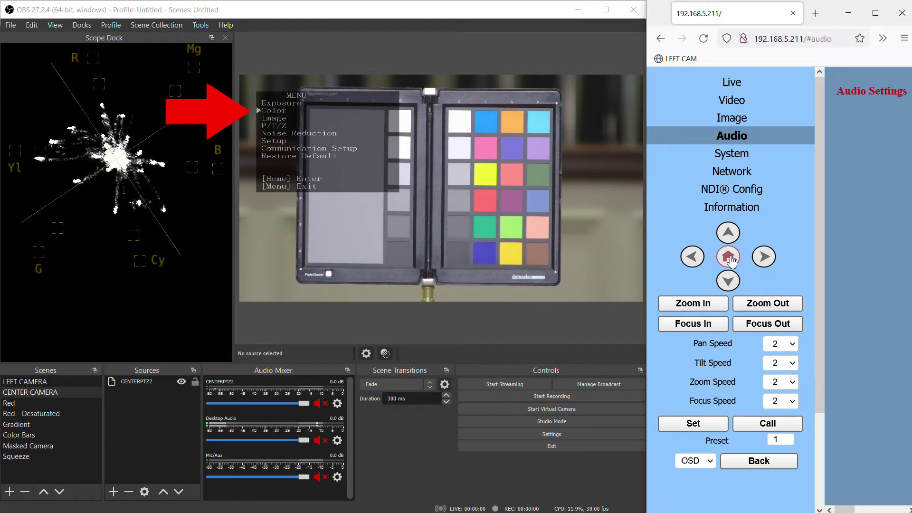
{"action": "left_click", "coordinate": [728, 257]}
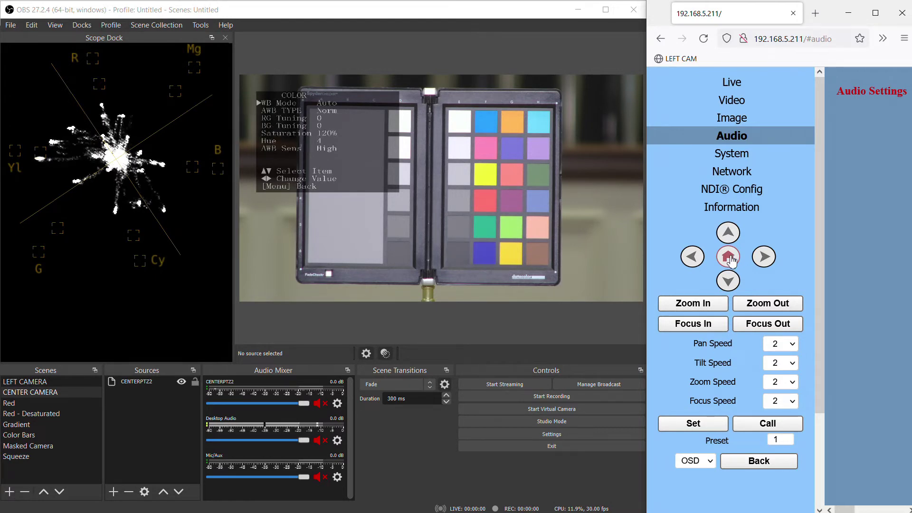
Cycle WB Mode through Outdoor, OnePush, Manual and VAR, then back to OnePush.
{"action": "left_click", "coordinate": [764, 258]}
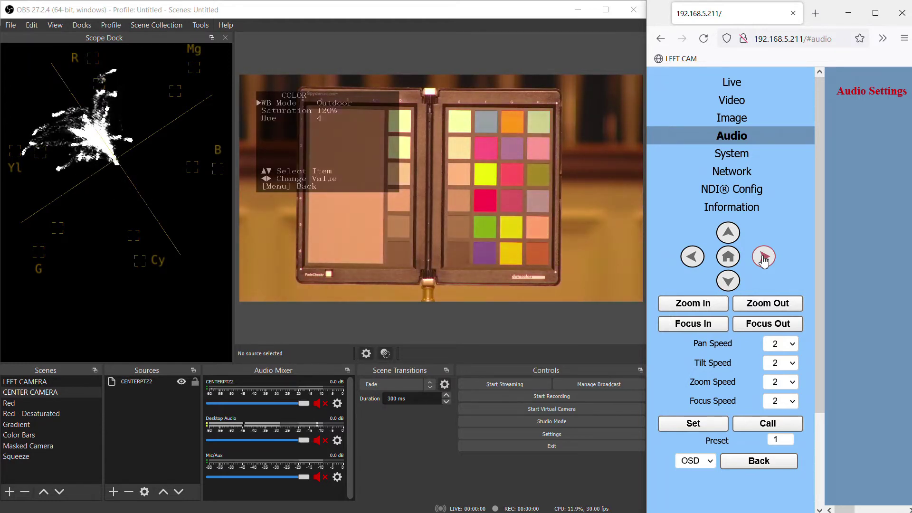
{"action": "left_click", "coordinate": [765, 257]}
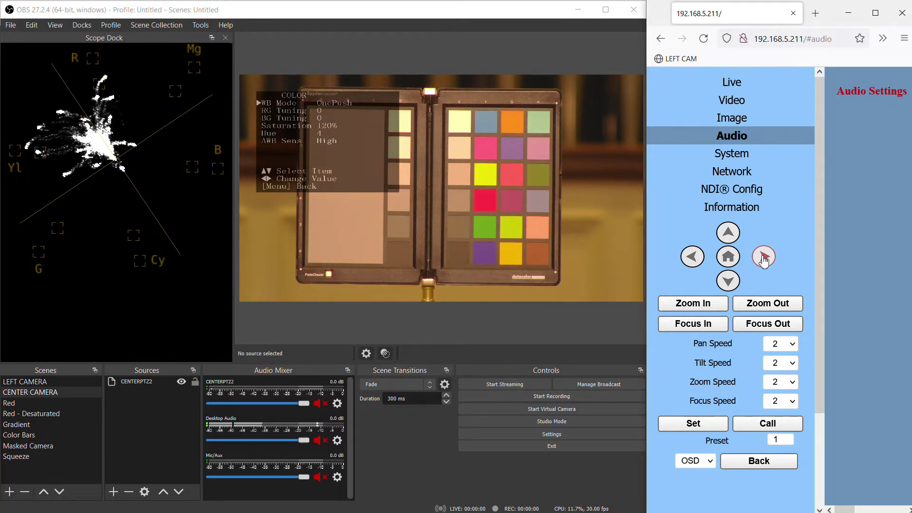
{"action": "left_click", "coordinate": [764, 257]}
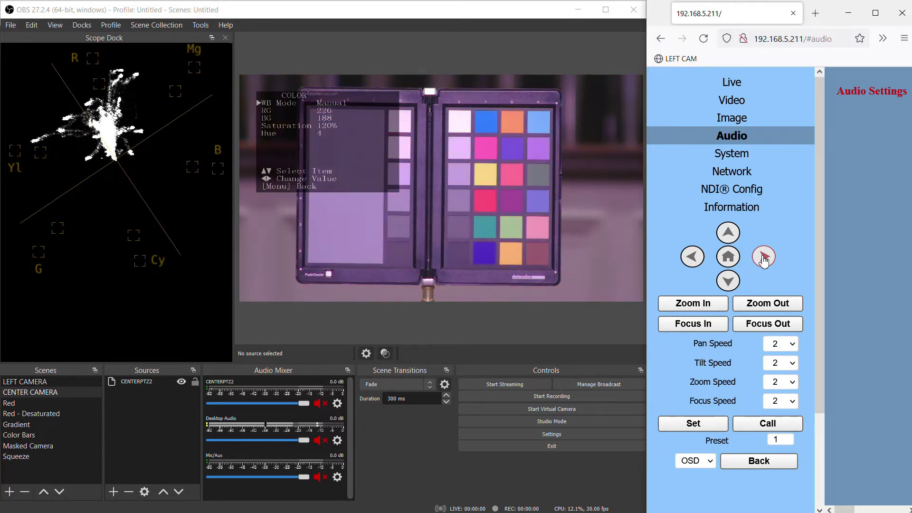
{"action": "left_click", "coordinate": [764, 257]}
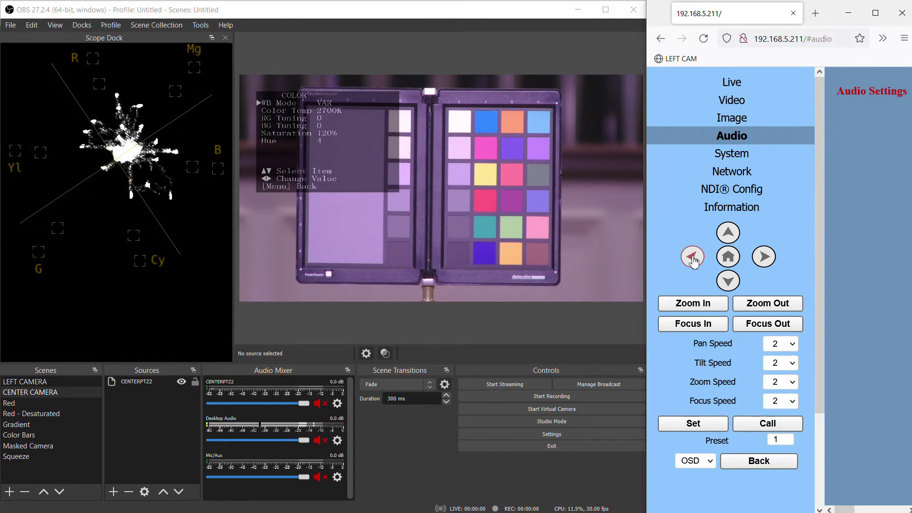
{"action": "left_click", "coordinate": [694, 257]}
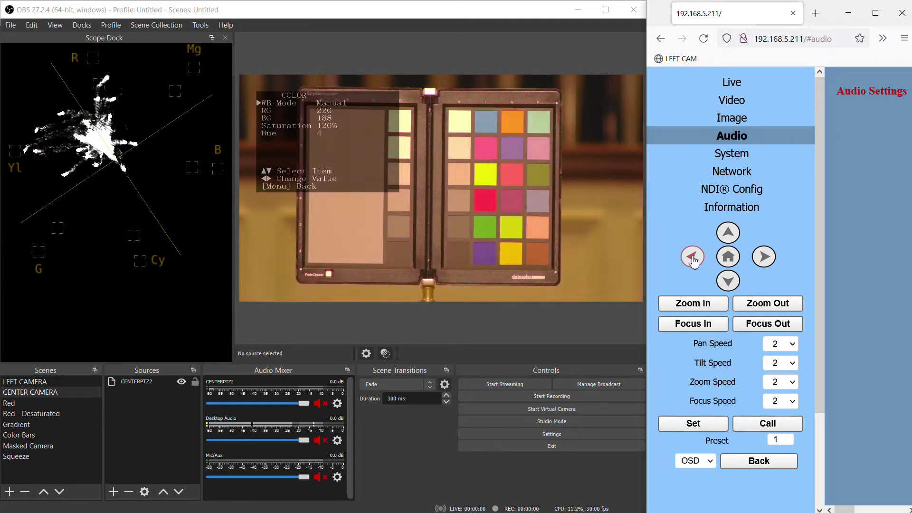
{"action": "left_click", "coordinate": [694, 257]}
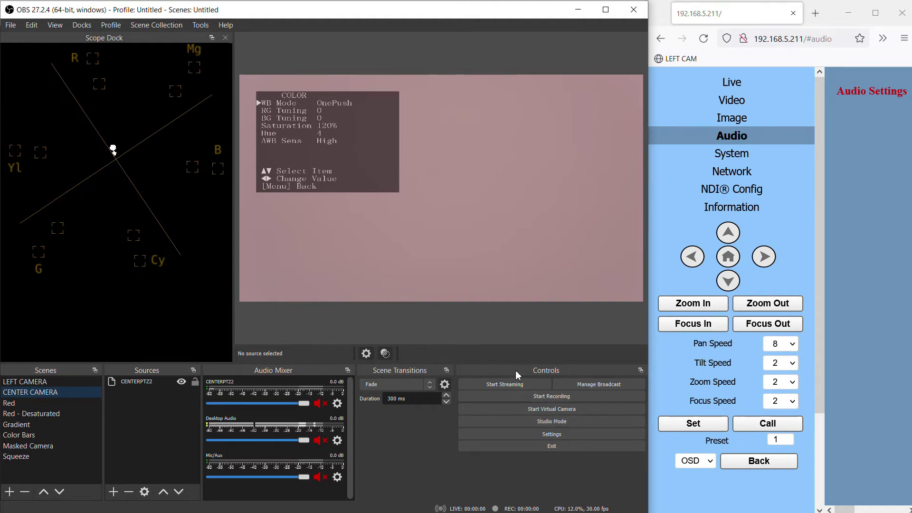
{"action": "right_click", "coordinate": [102, 197]}
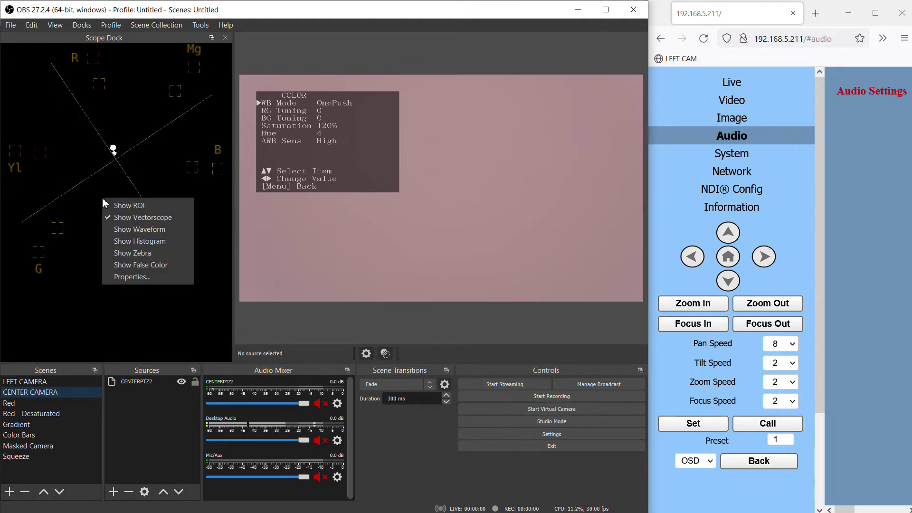
{"action": "left_click", "coordinate": [127, 230]}
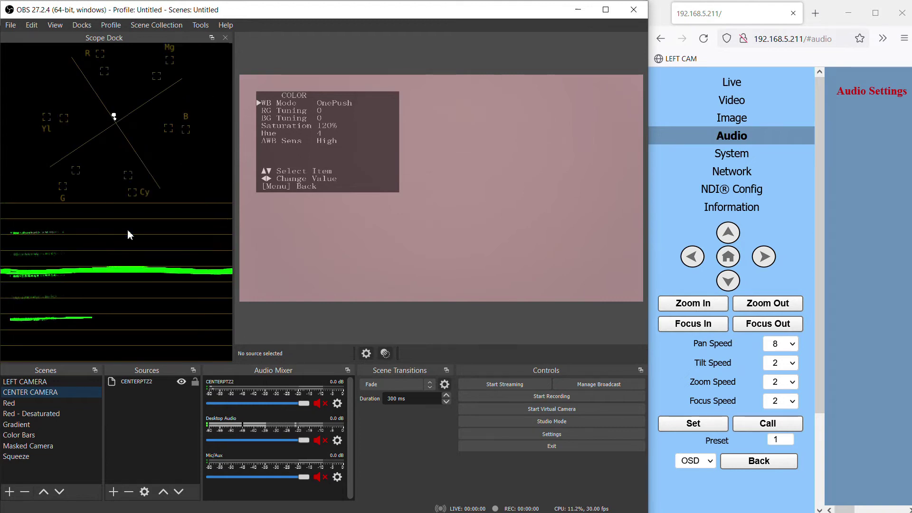
{"action": "right_click", "coordinate": [111, 237]}
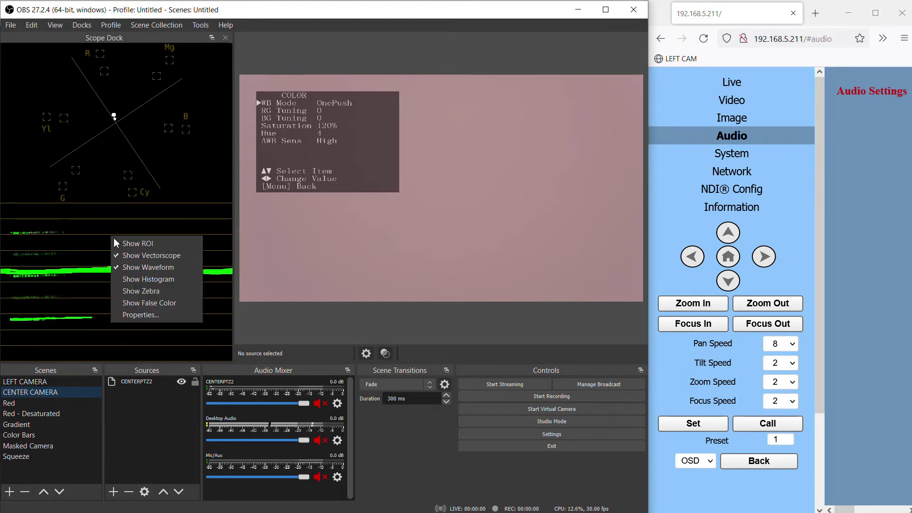
{"action": "left_click", "coordinate": [143, 269]}
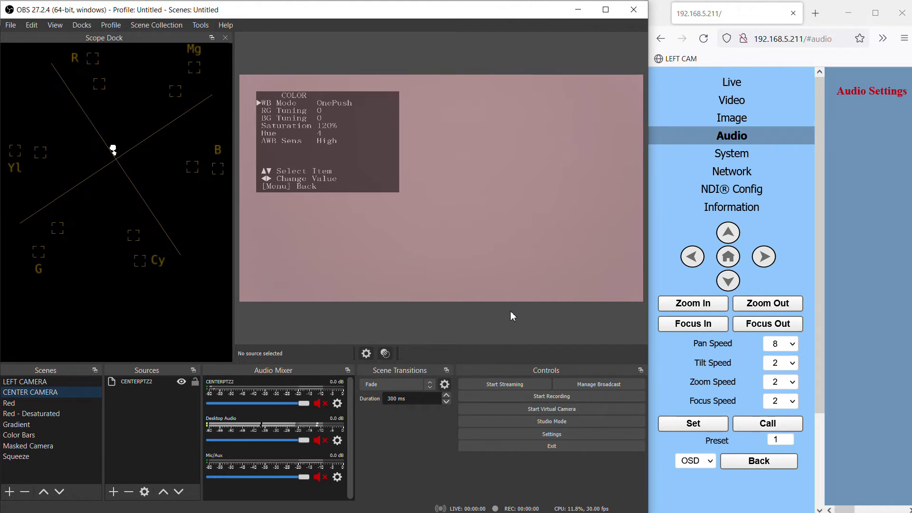
Run the one-push white balance calculation on the grey card.
{"action": "left_click", "coordinate": [729, 263]}
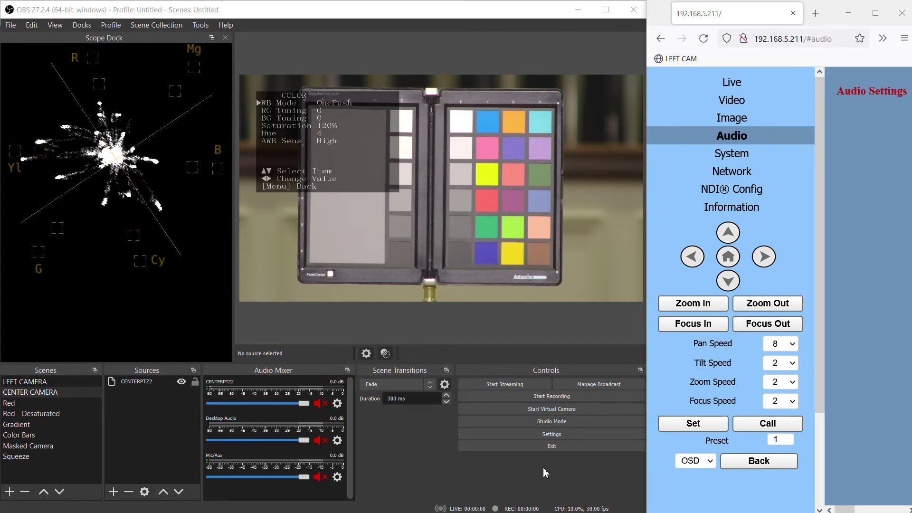
Nudge RG Tuning up to +4 while watching the vectorscope, then return it to 0.
{"action": "left_click", "coordinate": [765, 257]}
{"action": "left_click", "coordinate": [766, 259]}
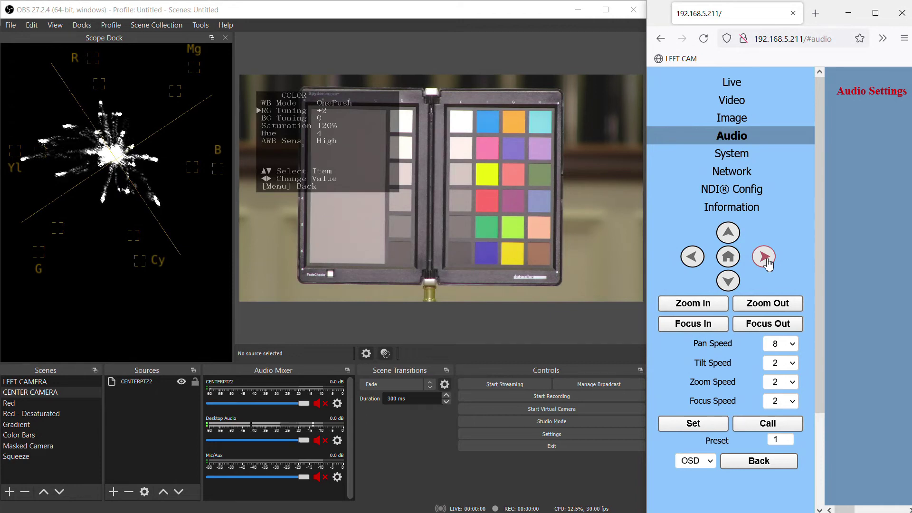
{"action": "left_click", "coordinate": [766, 259]}
{"action": "left_click", "coordinate": [693, 261]}
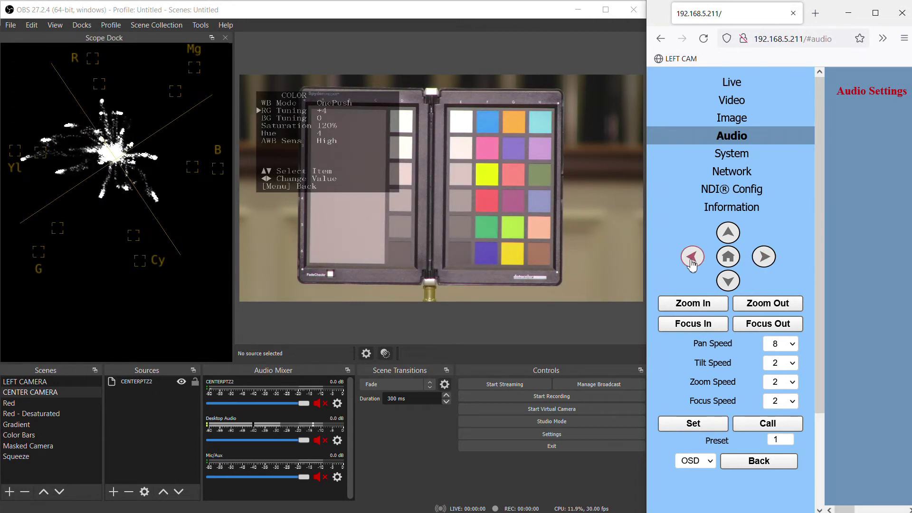
{"action": "left_click", "coordinate": [693, 261]}
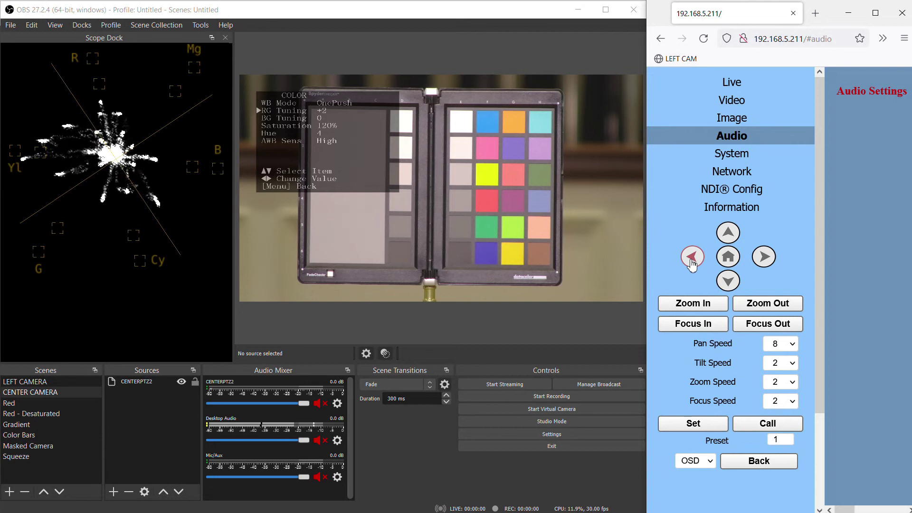
{"action": "left_click", "coordinate": [692, 261]}
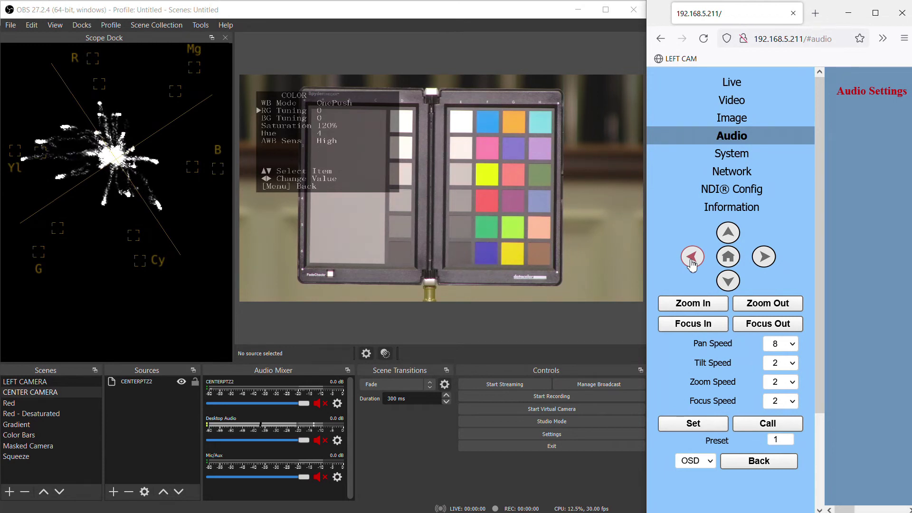
Set the camera's BG Tuning to -1.
{"action": "left_click", "coordinate": [728, 282]}
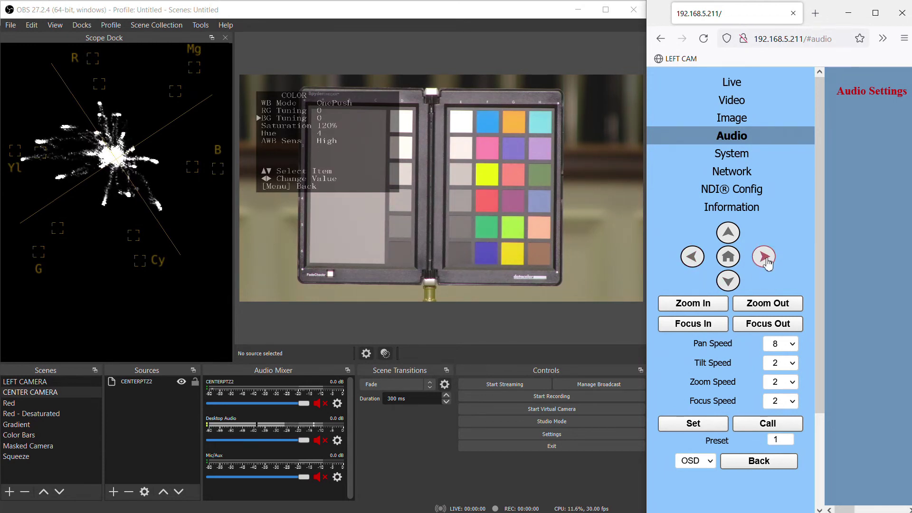
{"action": "left_click", "coordinate": [767, 261]}
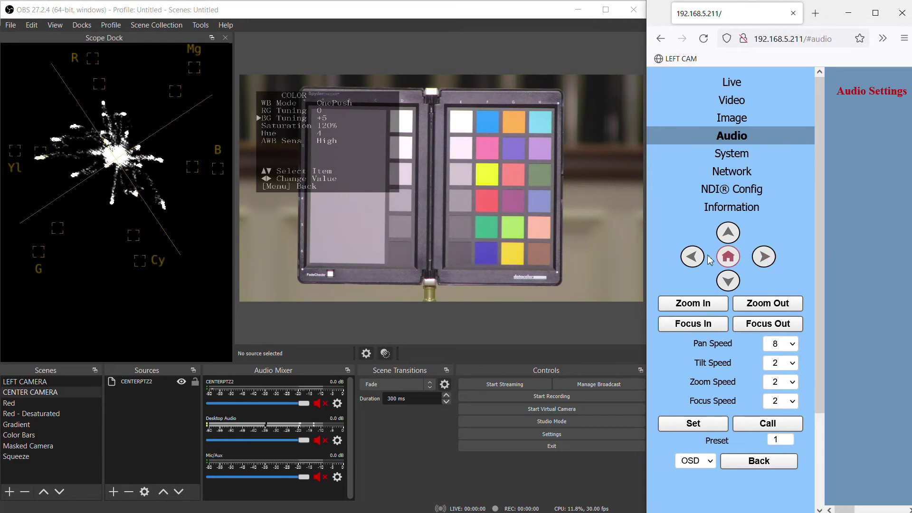
{"action": "left_click", "coordinate": [692, 258]}
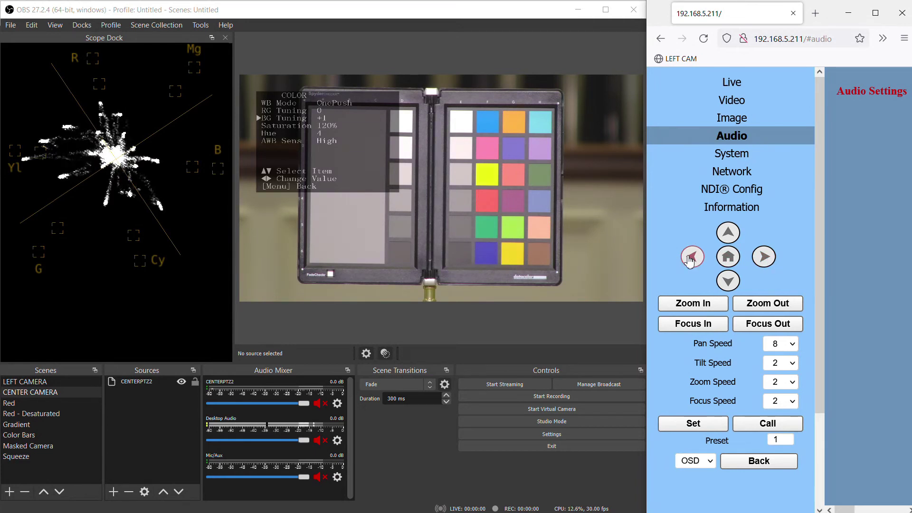
Try a higher Saturation, then return it to 120%.
{"action": "left_click", "coordinate": [728, 281]}
{"action": "left_click", "coordinate": [766, 257]}
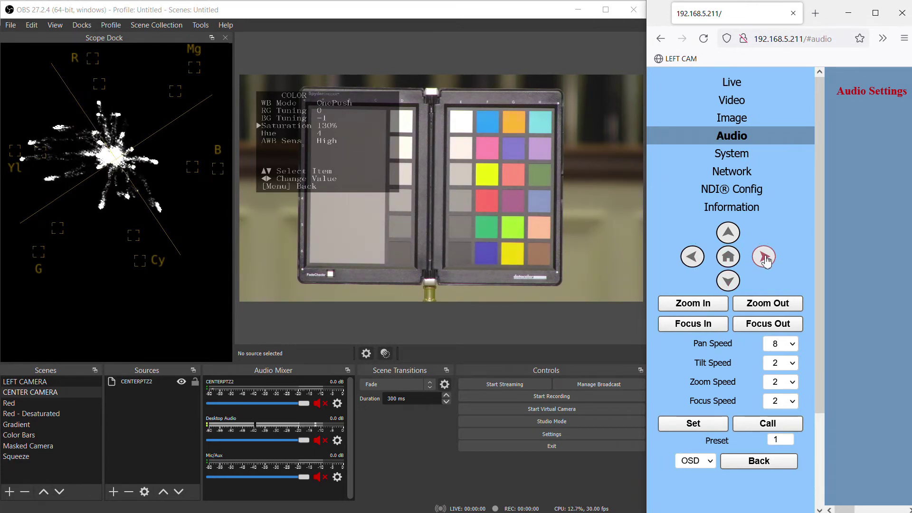
{"action": "left_click", "coordinate": [694, 263]}
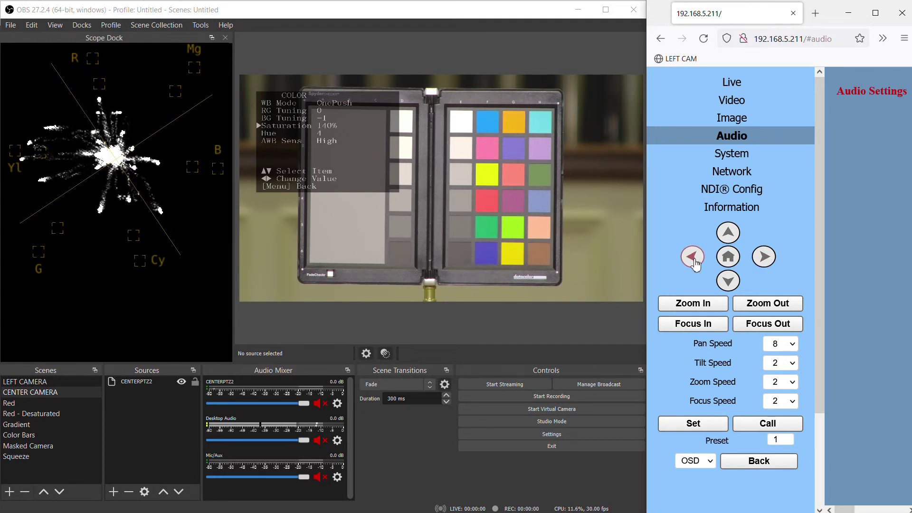
{"action": "left_click", "coordinate": [694, 262]}
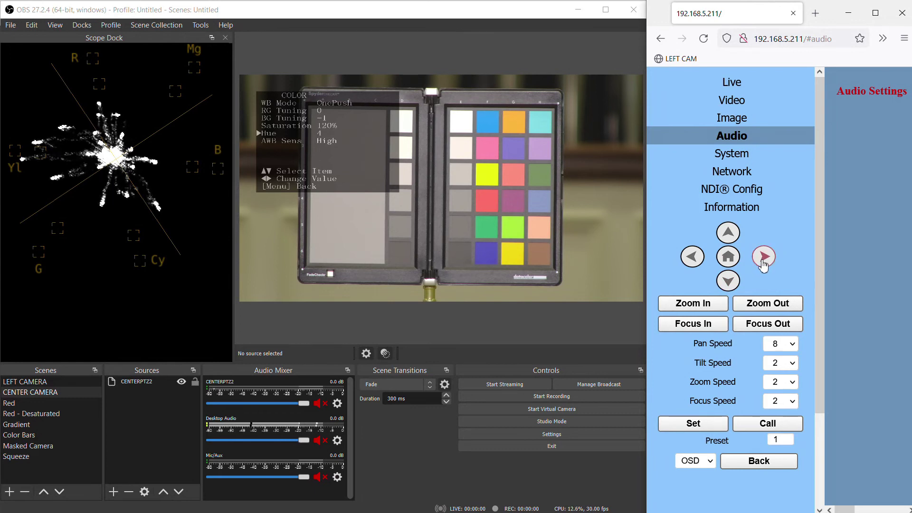
Raise the camera's Hue from 4 to 10 while watching the vectorscope, then back to 4.
{"action": "left_click", "coordinate": [764, 257]}
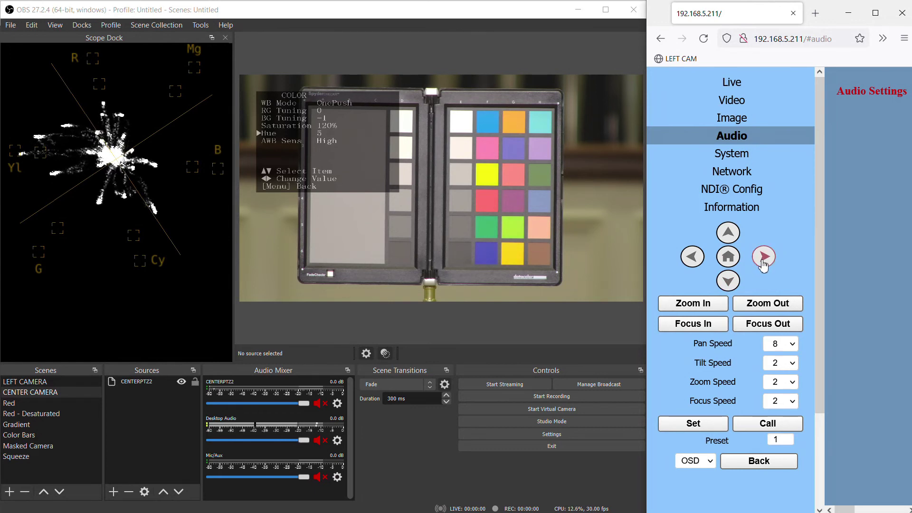
{"action": "left_click", "coordinate": [763, 257]}
{"action": "left_click", "coordinate": [764, 257]}
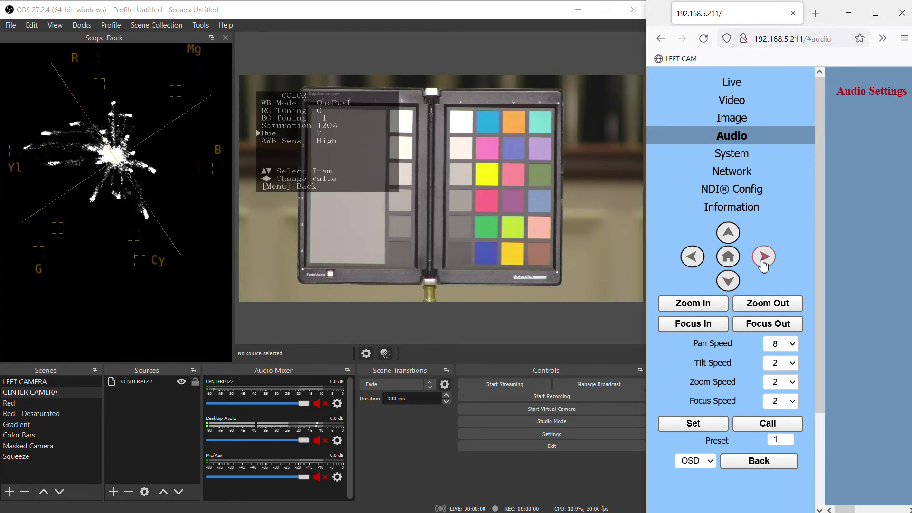
{"action": "left_click", "coordinate": [763, 257]}
{"action": "left_click", "coordinate": [764, 257]}
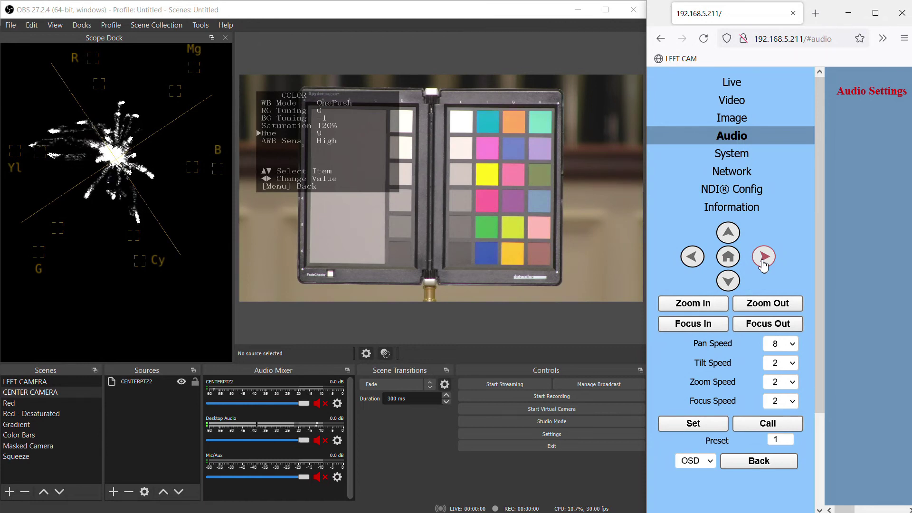
{"action": "left_click", "coordinate": [764, 257]}
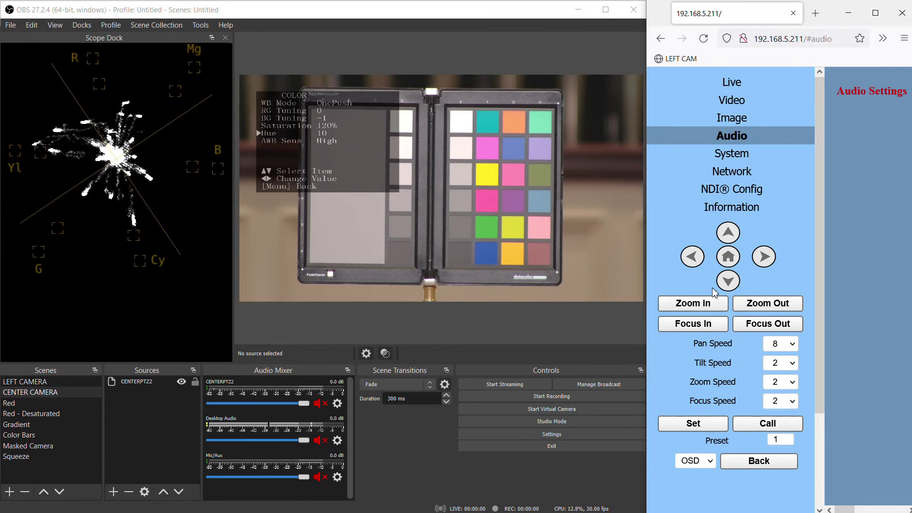
{"action": "left_click", "coordinate": [694, 258]}
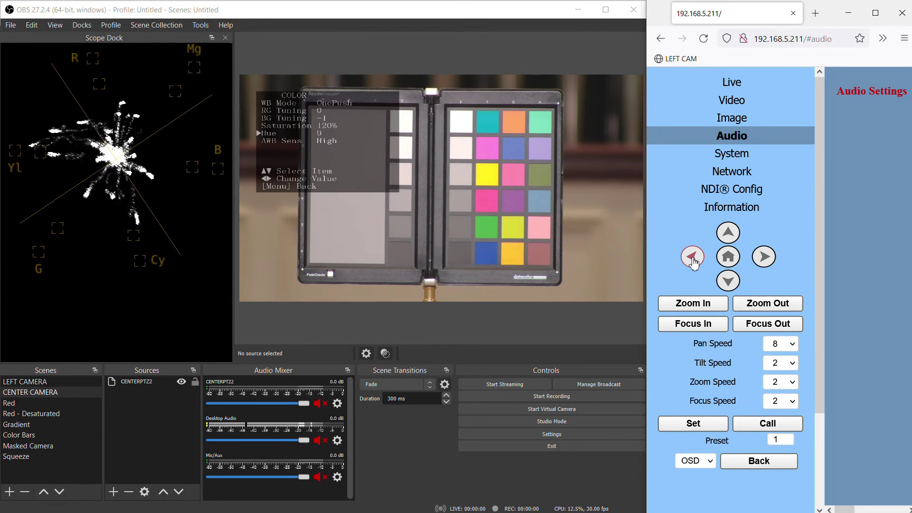
{"action": "left_click", "coordinate": [693, 257]}
{"action": "left_click", "coordinate": [693, 257]}
{"action": "left_click", "coordinate": [693, 257]}
{"action": "left_click", "coordinate": [693, 258]}
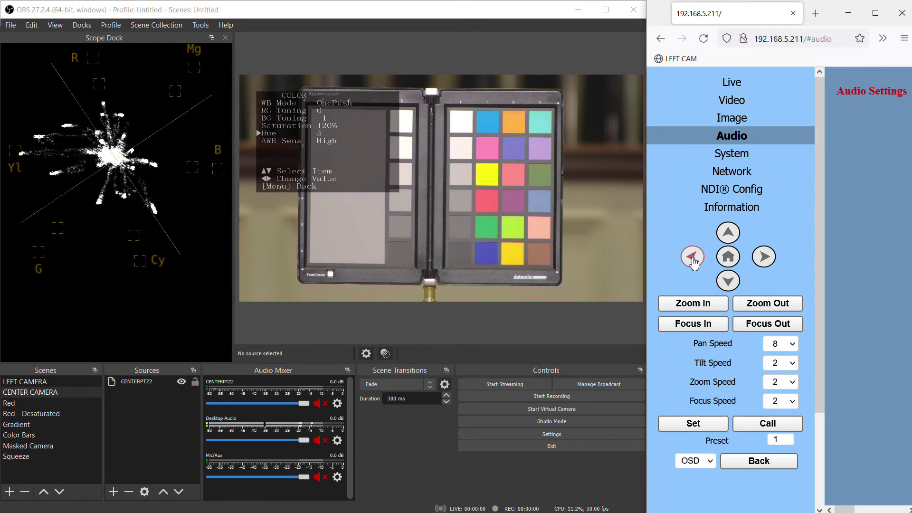
{"action": "left_click", "coordinate": [693, 257]}
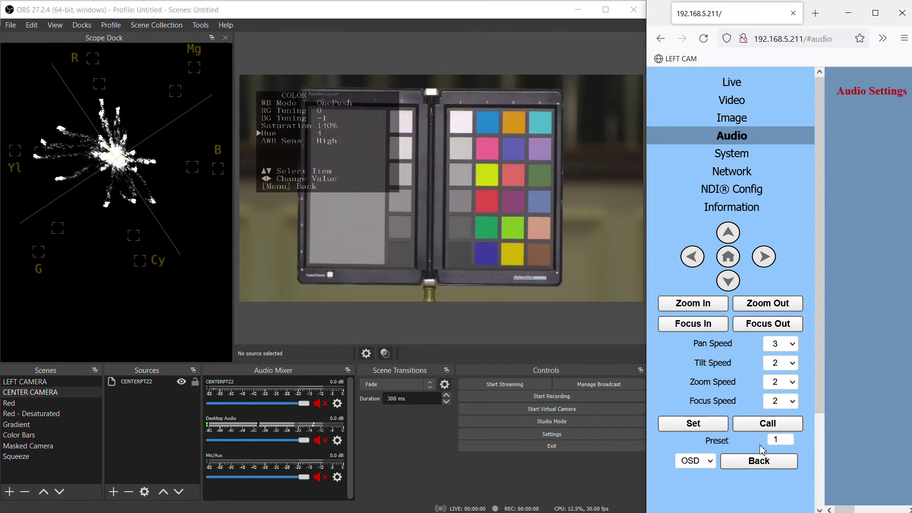
{"action": "double_click", "coordinate": [785, 440]}
{"action": "type", "text": "3"}
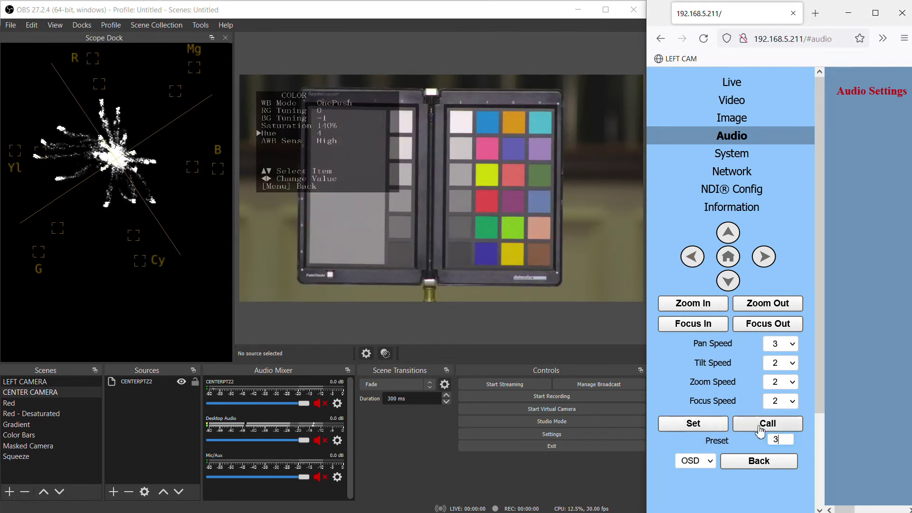
{"action": "left_click", "coordinate": [763, 426]}
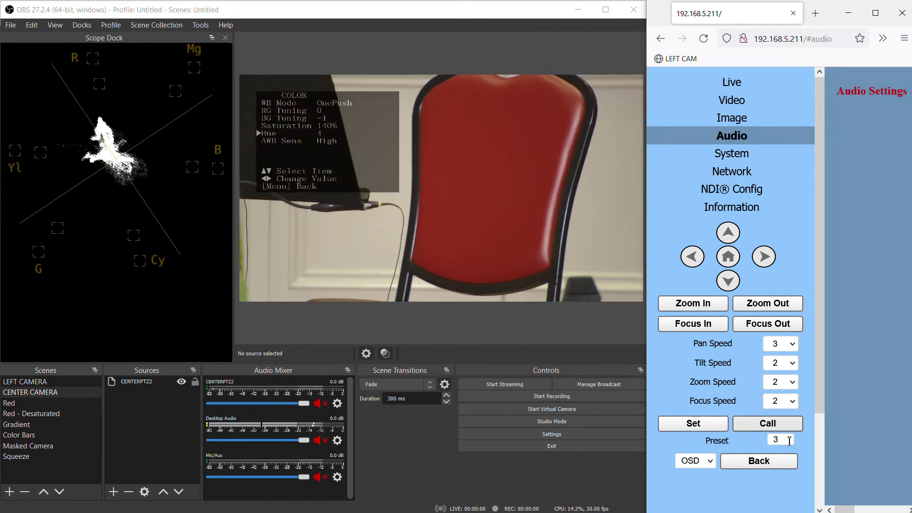
{"action": "double_click", "coordinate": [789, 440]}
{"action": "type", "text": "1"}
{"action": "left_click", "coordinate": [770, 430]}
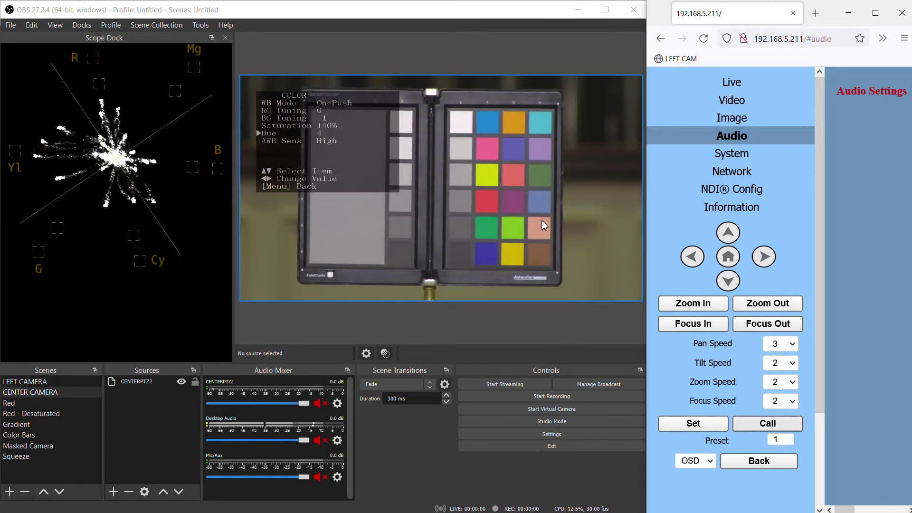
Check the skin-tone trace on the Masked Camera scene, then return to CENTER CAMERA.
{"action": "left_click", "coordinate": [34, 446]}
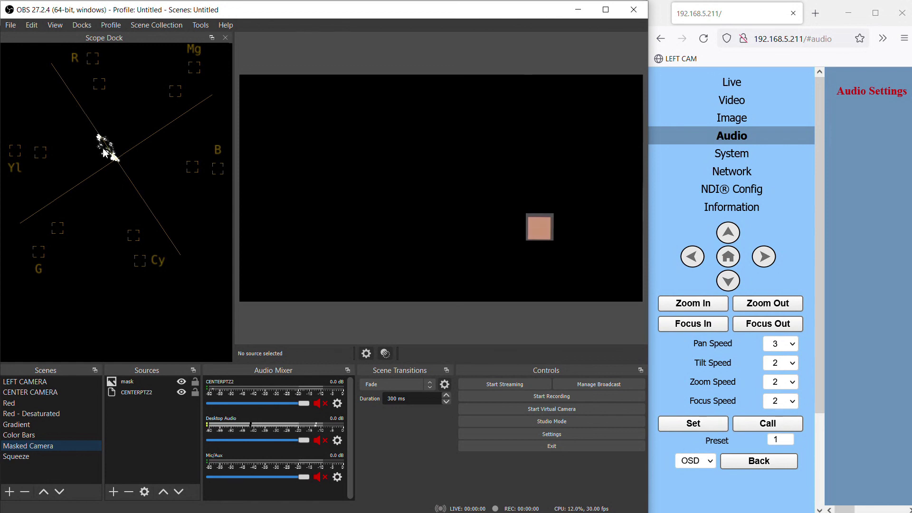
{"action": "left_click", "coordinate": [43, 394]}
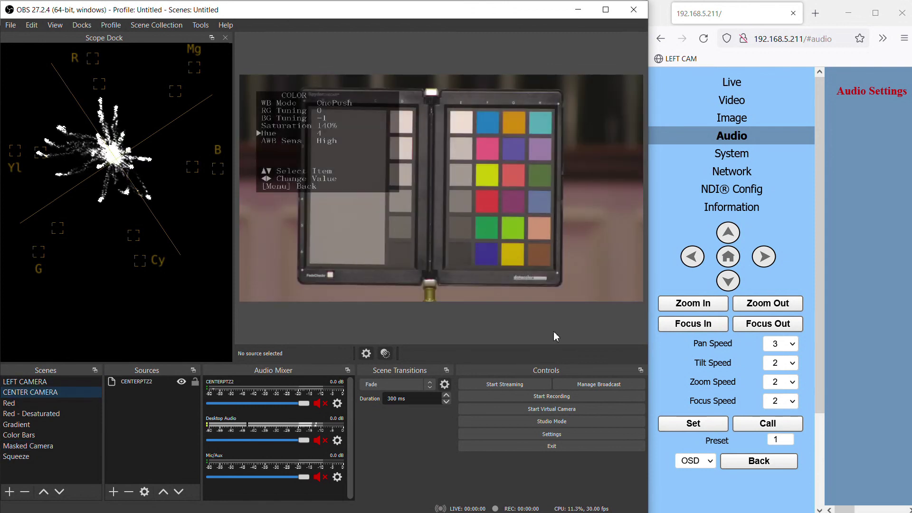